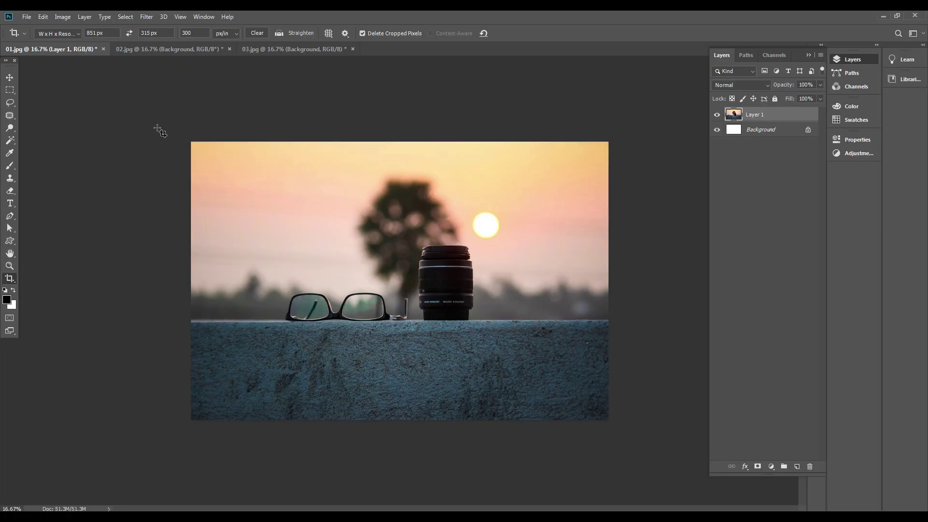
- Draw a trial crop box over the photo, then cancel it and zoom out
left_click_drag(127, 115, 754, 421)
left_click_drag(524, 246, 524, 302)
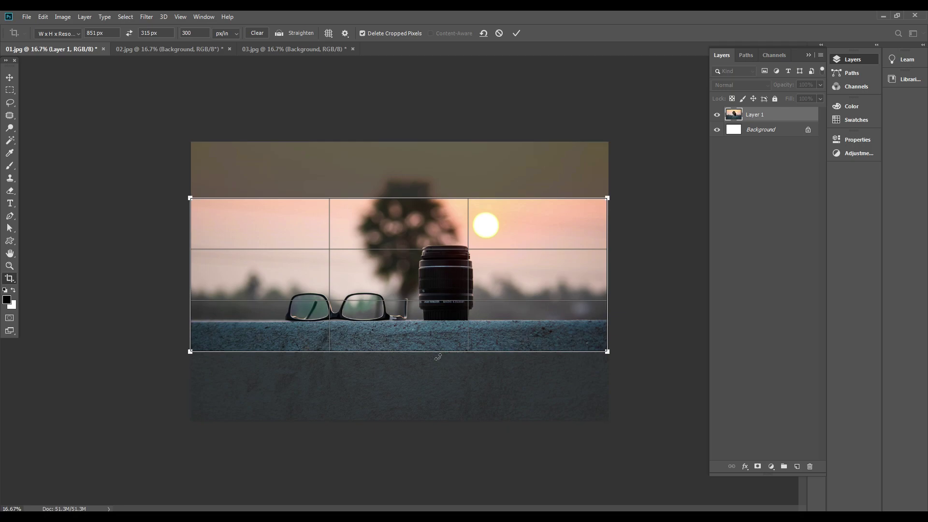
key("Escape")
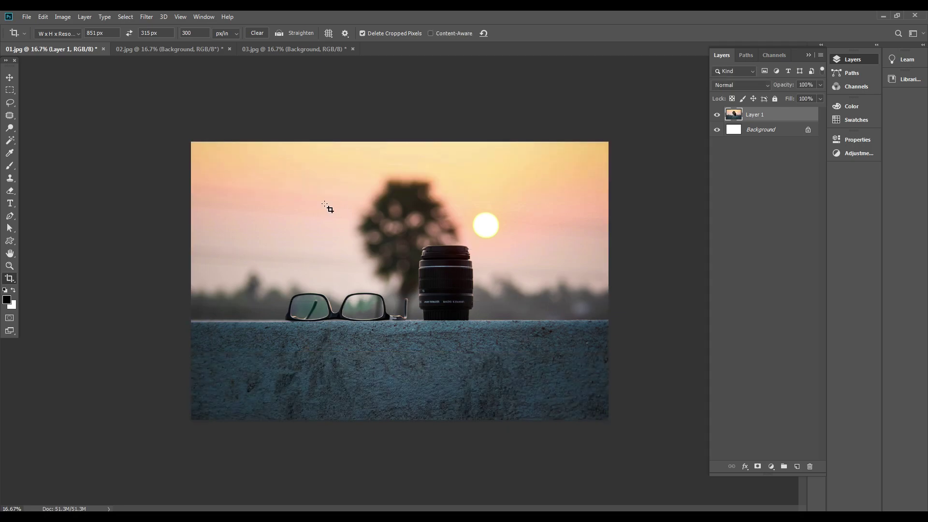
key("ctrl+minus")
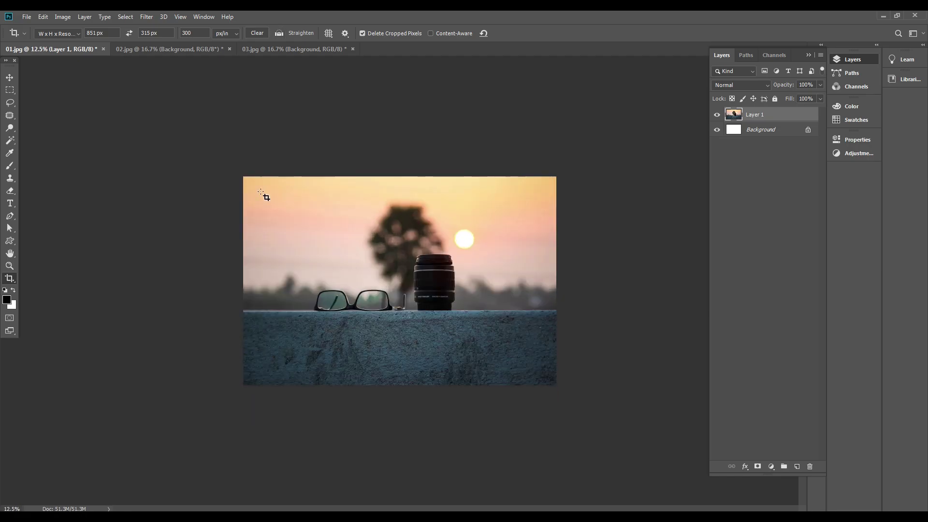
- Crop 01.jpg to an 851 × 315 banner extending past the photo's right edge
left_click_drag(180, 149, 797, 409)
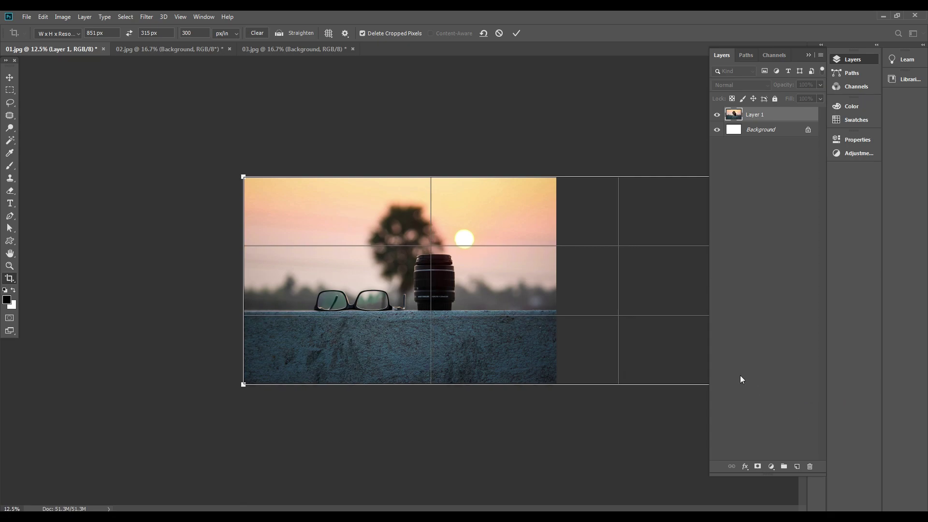
key("ctrl+minus")
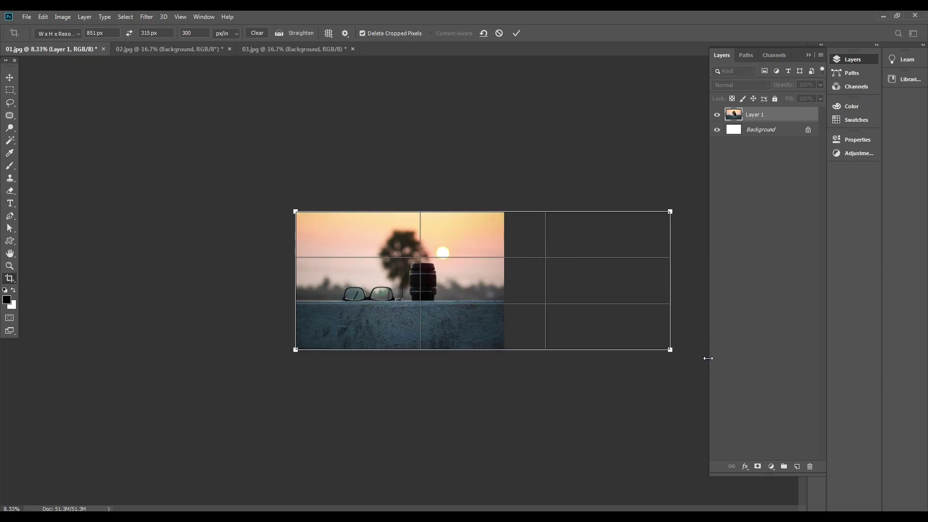
key("Return")
key("ctrl+1")
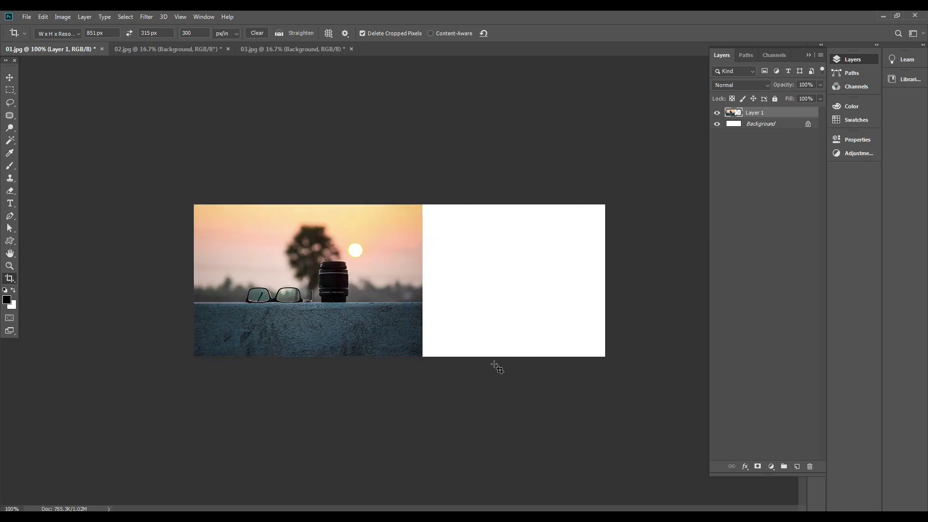
- Select all and align the photo to the horizontal and vertical centres of the 851 × 315 canvas
key("l")
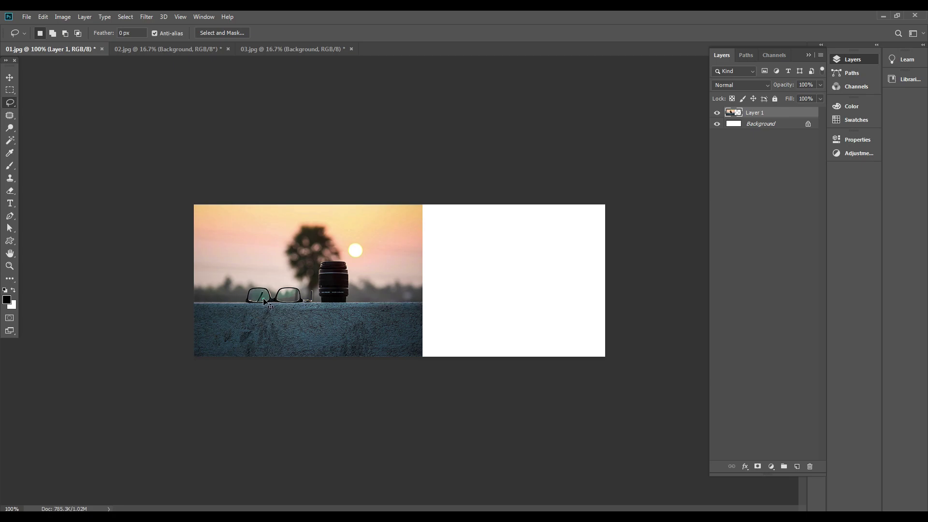
left_click_drag(284, 301, 371, 300)
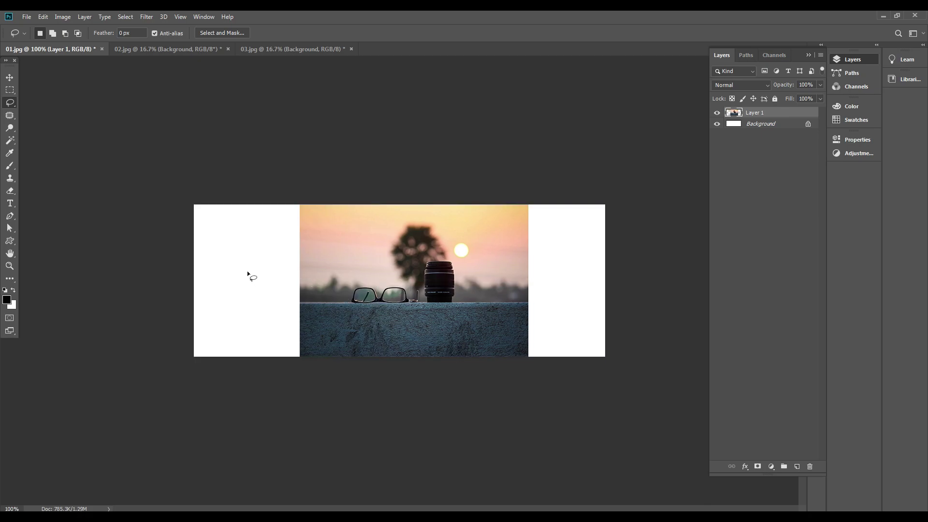
key("ctrl+a")
left_click(7, 77)
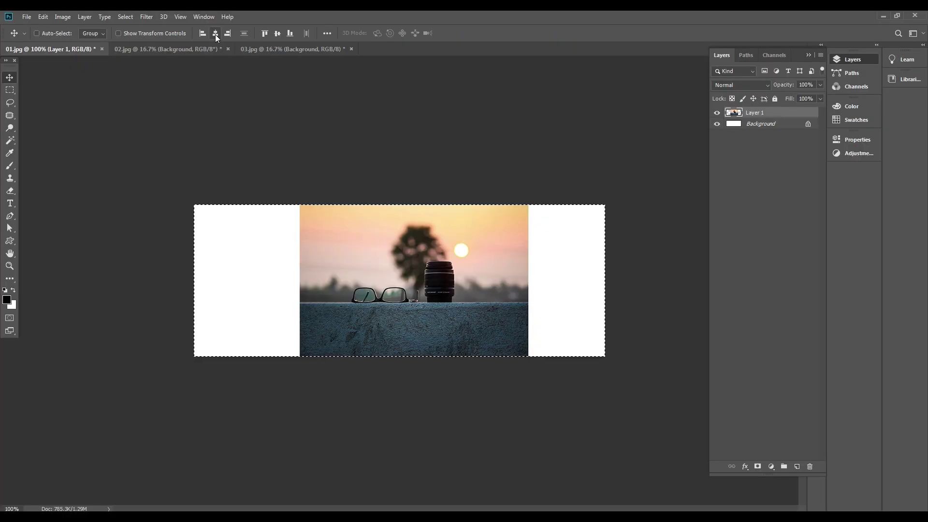
left_click(216, 34)
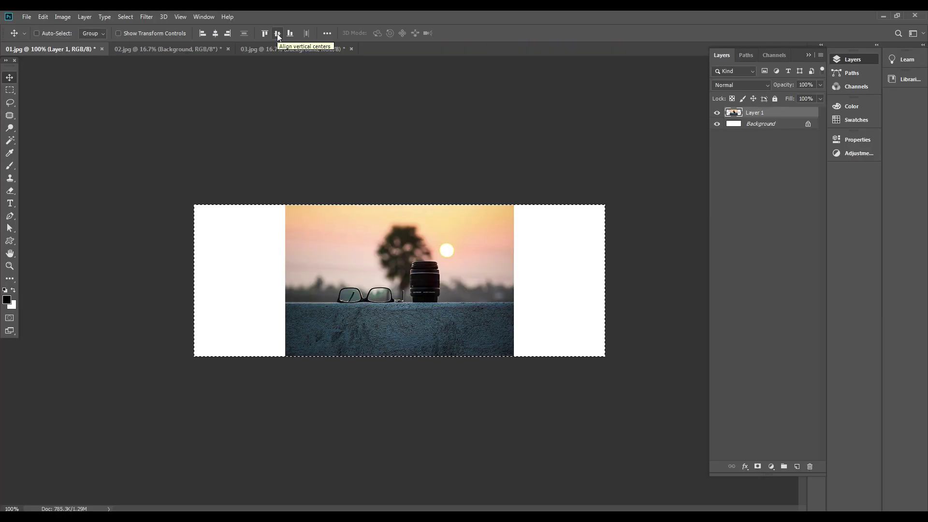
left_click(277, 34)
key("ctrl")
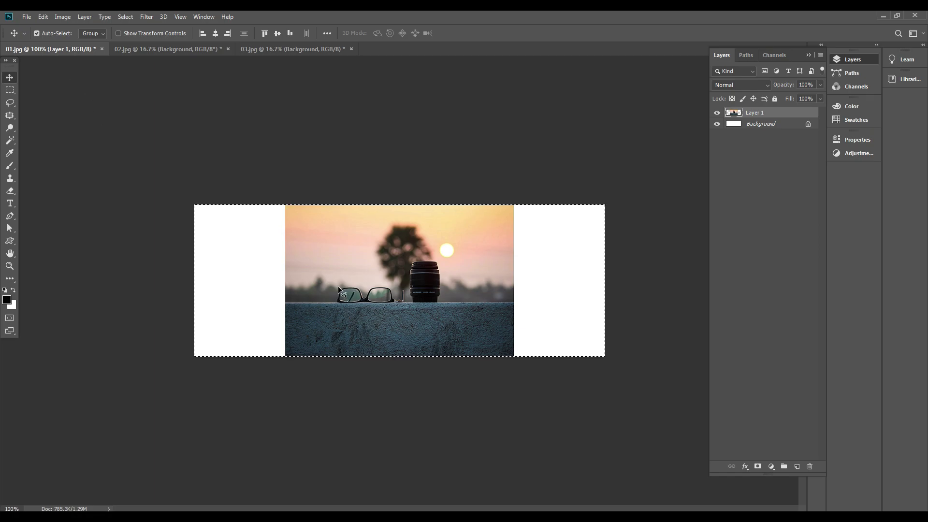
key("ctrl+d")
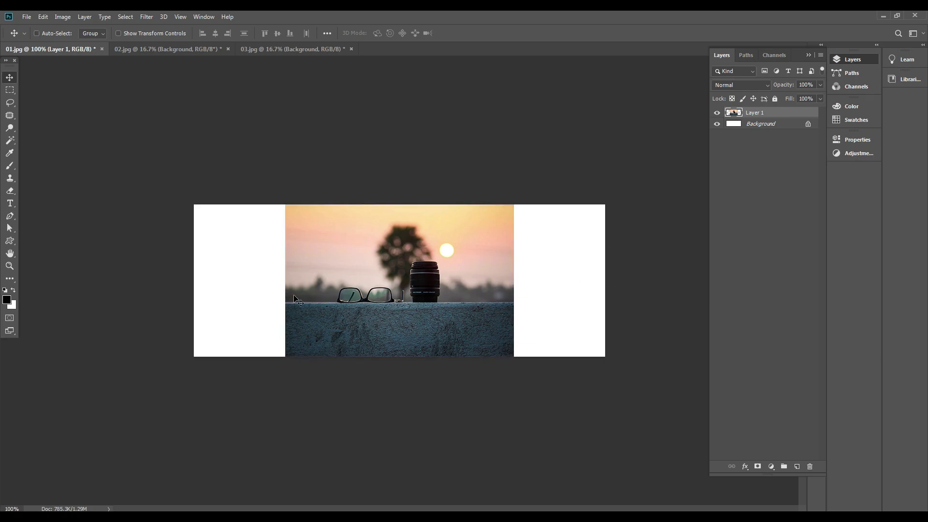
key("ctrl+t")
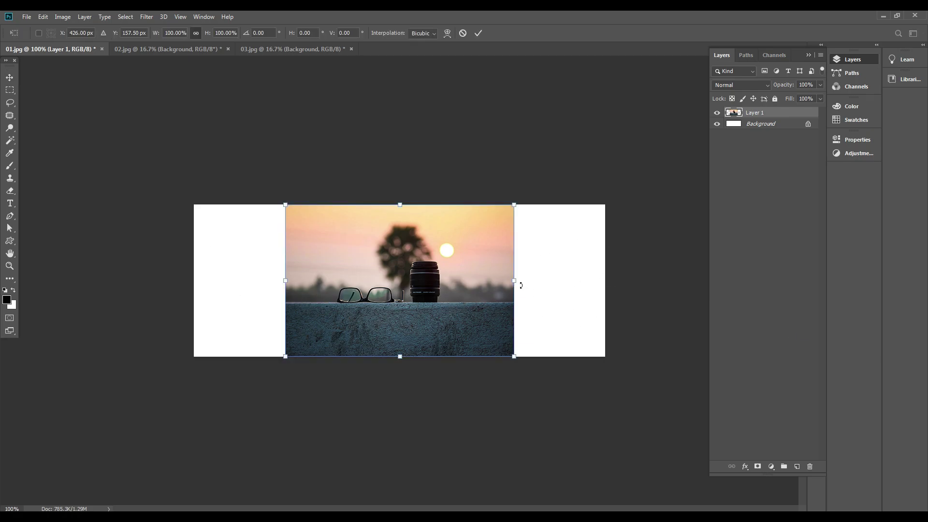
left_click_drag(516, 283, 616, 301)
key("Return")
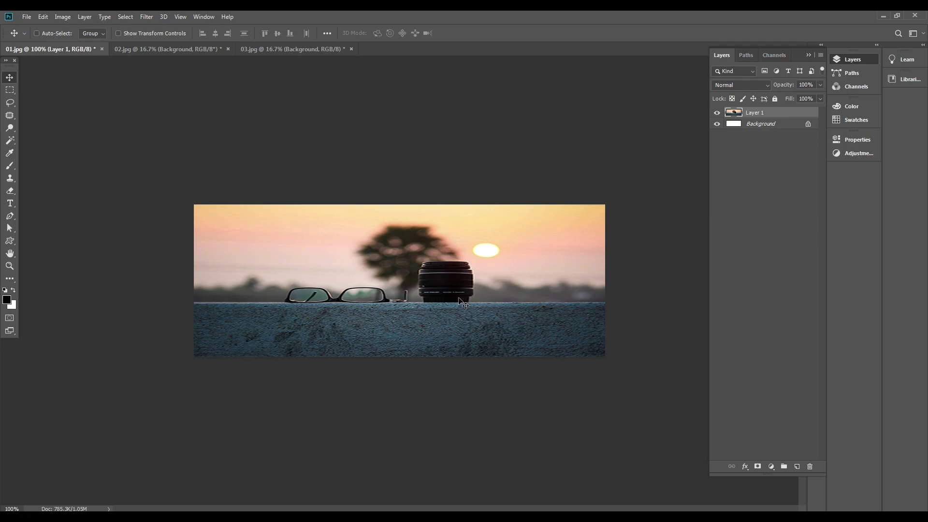
key("ctrl+z")
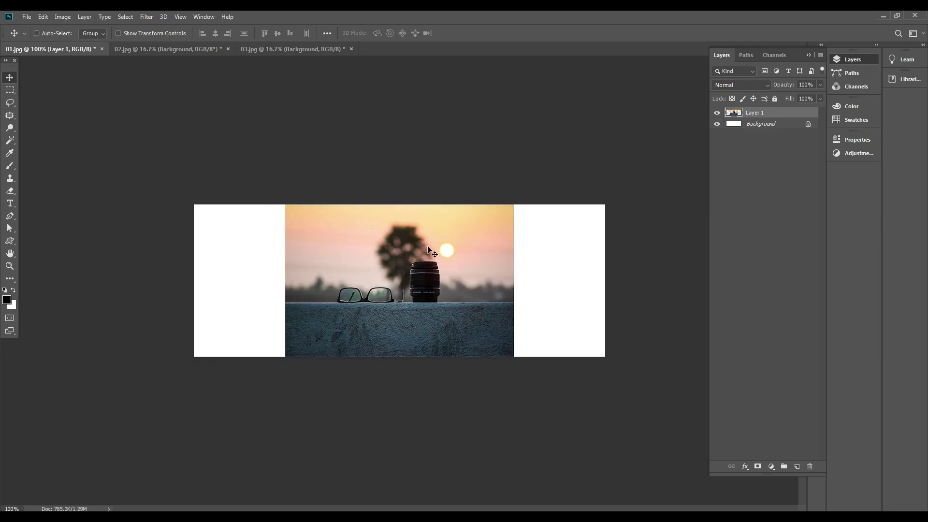
- Content-Aware Scale the photo wider until it fills the banner edge to edge, then inspect it zoomed in
left_click(42, 17)
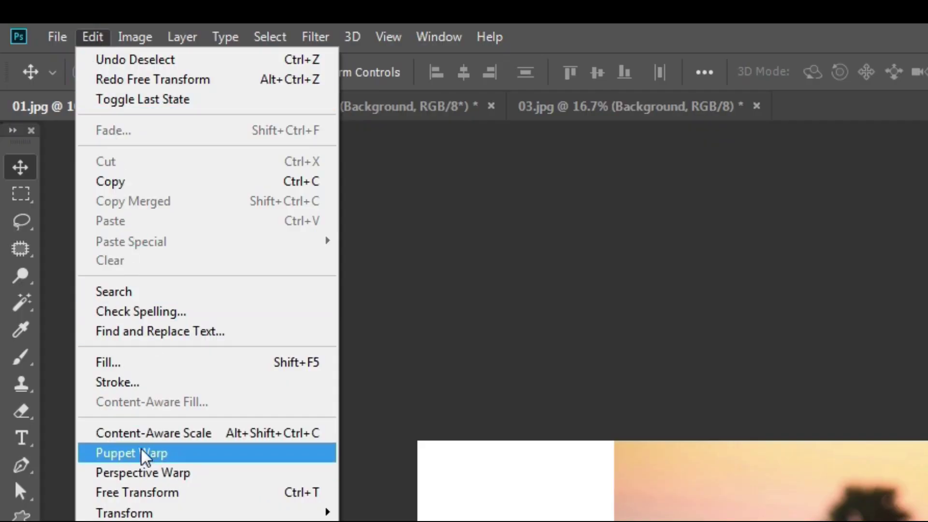
left_click(203, 443)
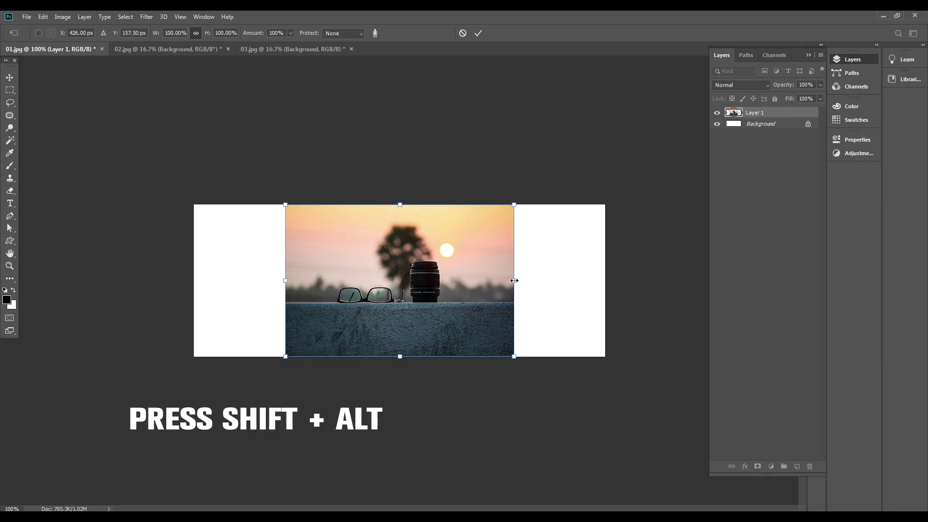
left_click_drag(514, 281, 606, 297)
key("Return")
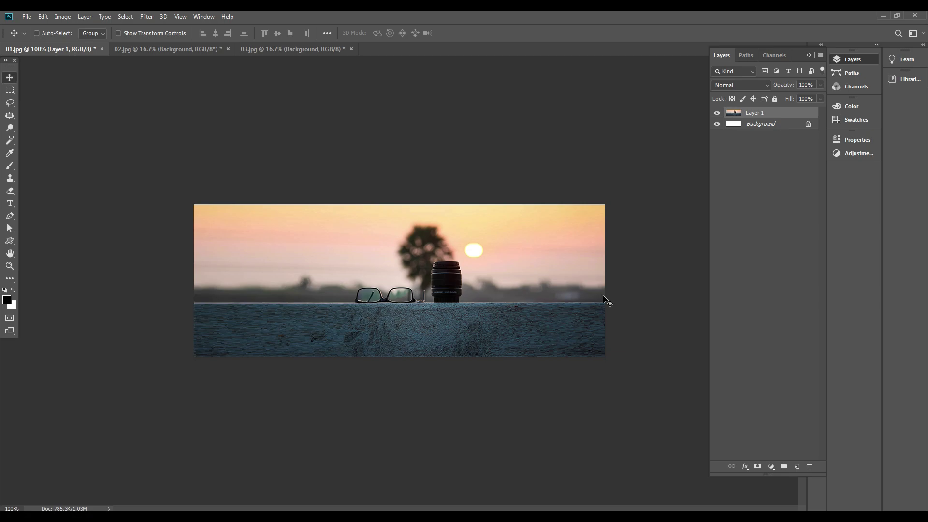
key("ctrl")
key("ctrl+plus")
key("ctrl+plus")
scroll(556, 316, "right", 2)
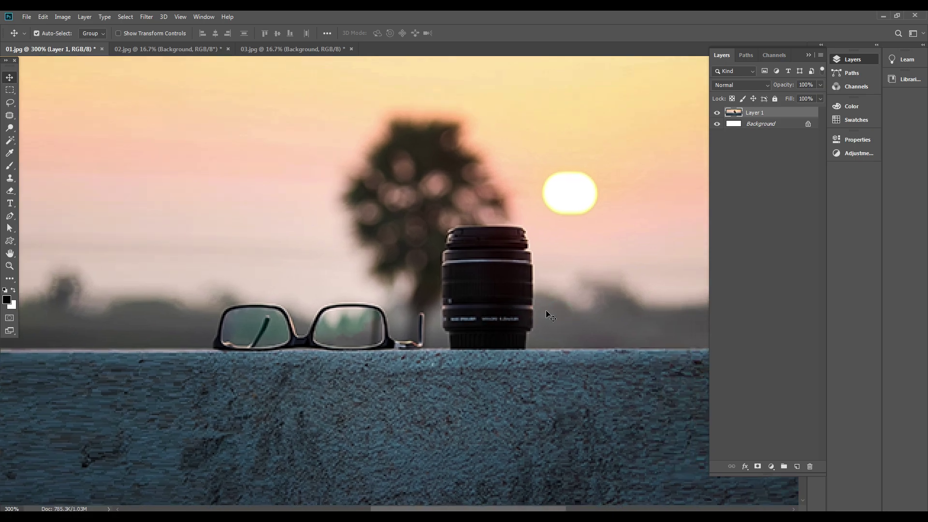
key("ctrl+minus")
key("ctrl+minus")
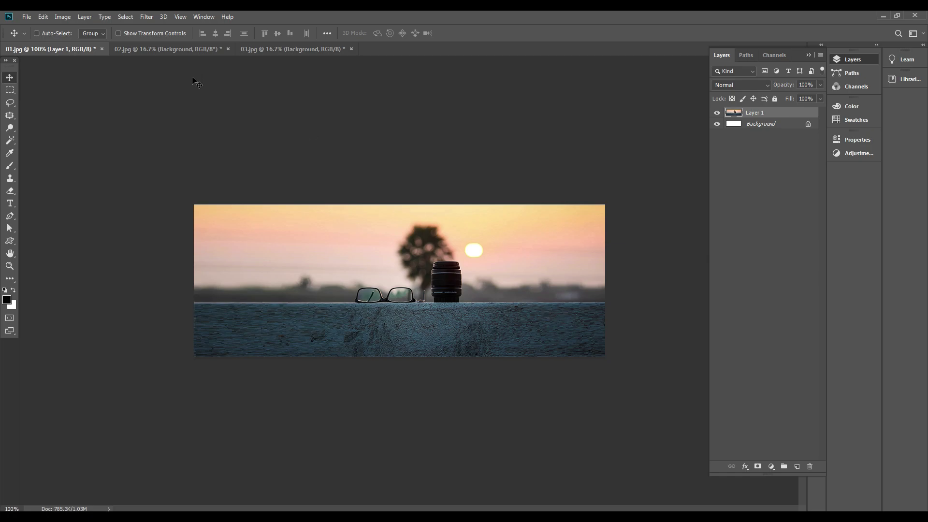
- Crop 02.jpg into the wide banner canvas extending right of the camera photo
left_click(161, 50)
key("c")
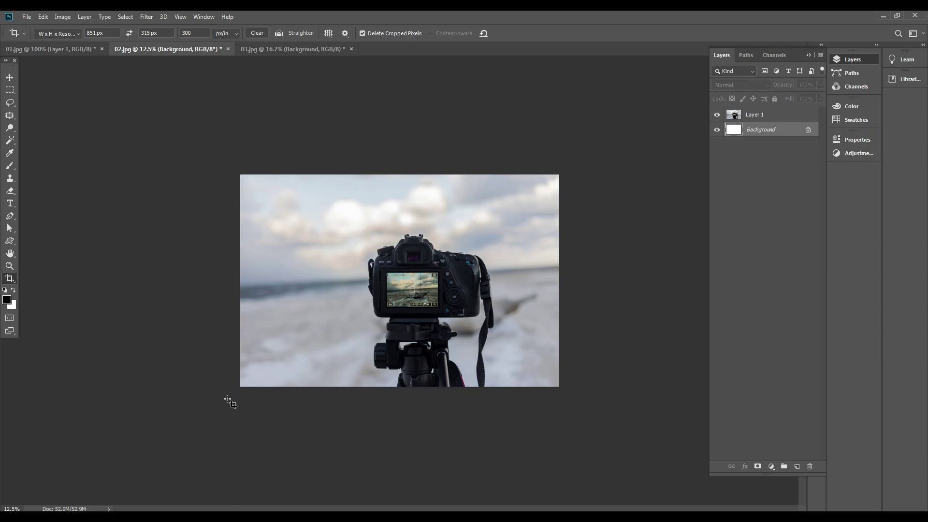
left_click_drag(224, 400, 619, 167)
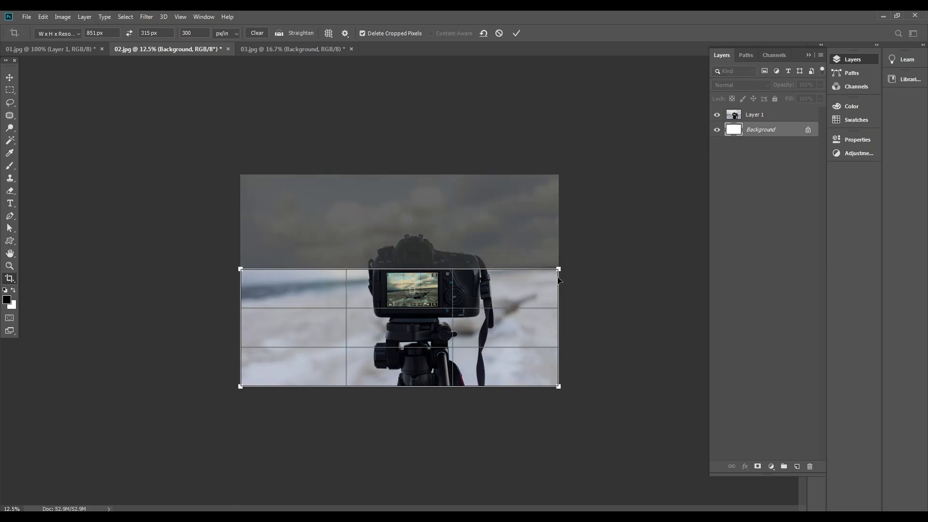
left_click_drag(559, 280, 800, 185)
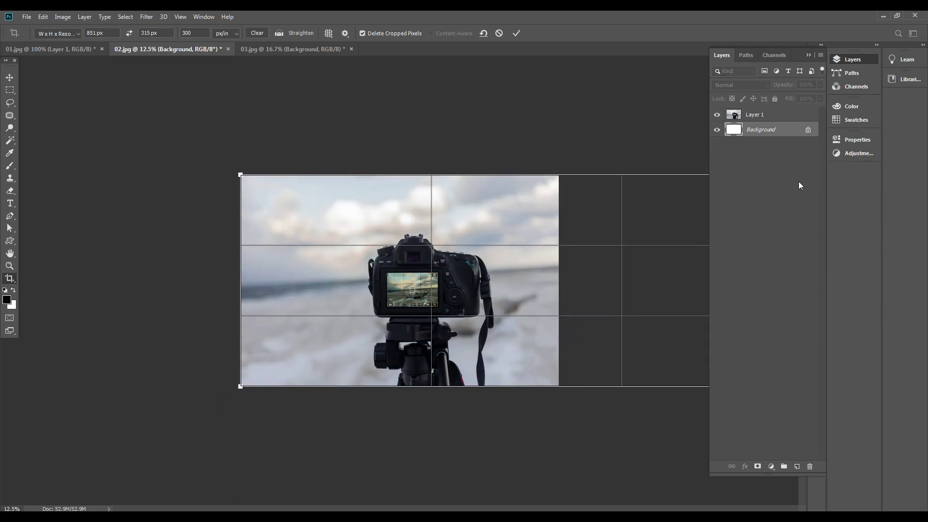
key("ctrl+minus")
key("Return")
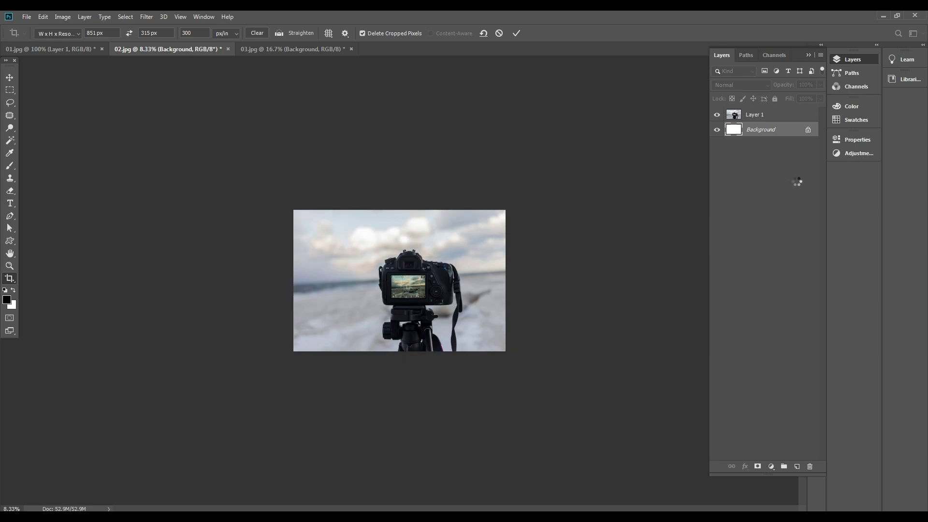
key("ctrl+plus")
key("ctrl+plus")
key("ctrl+plus")
key("ctrl+plus")
key("ctrl+1")
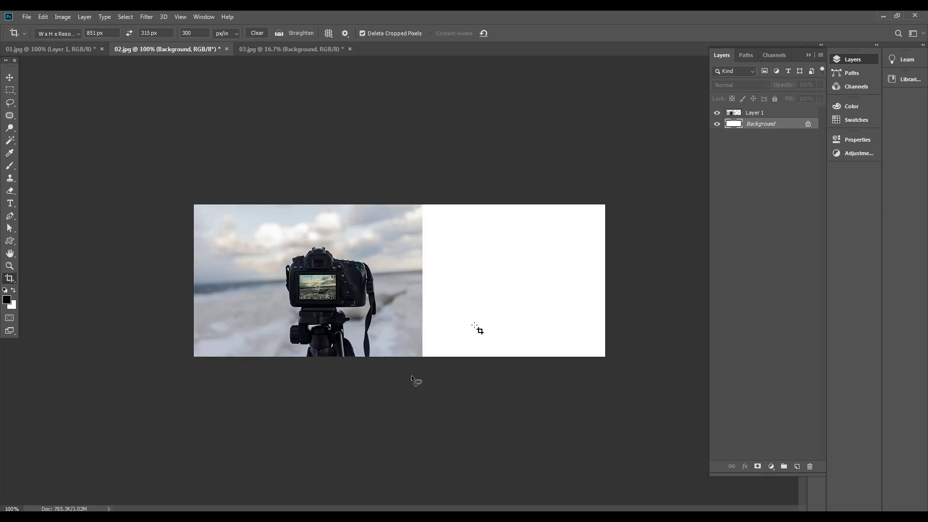
- Select all and align Layer 1's camera photo to the canvas's horizontal centre
key("l")
key("ctrl+a")
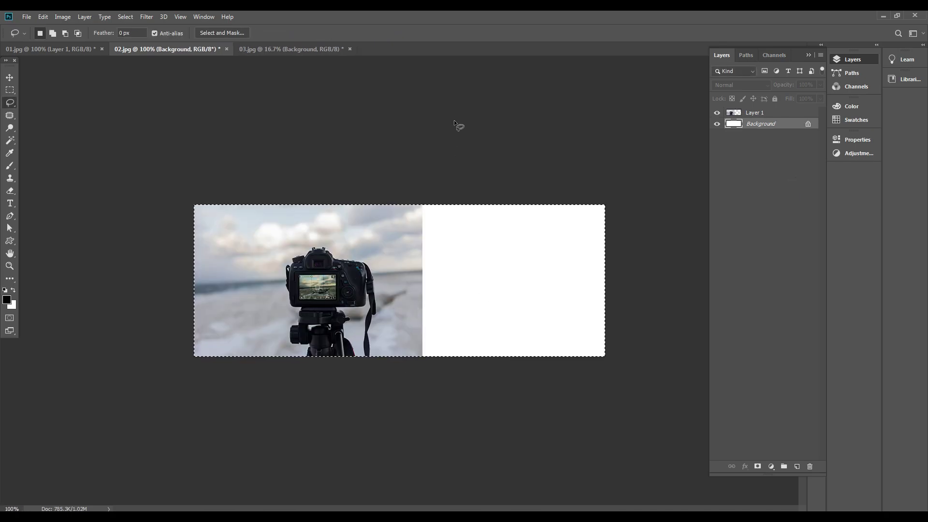
left_click(10, 78)
key("alt+bracketright")
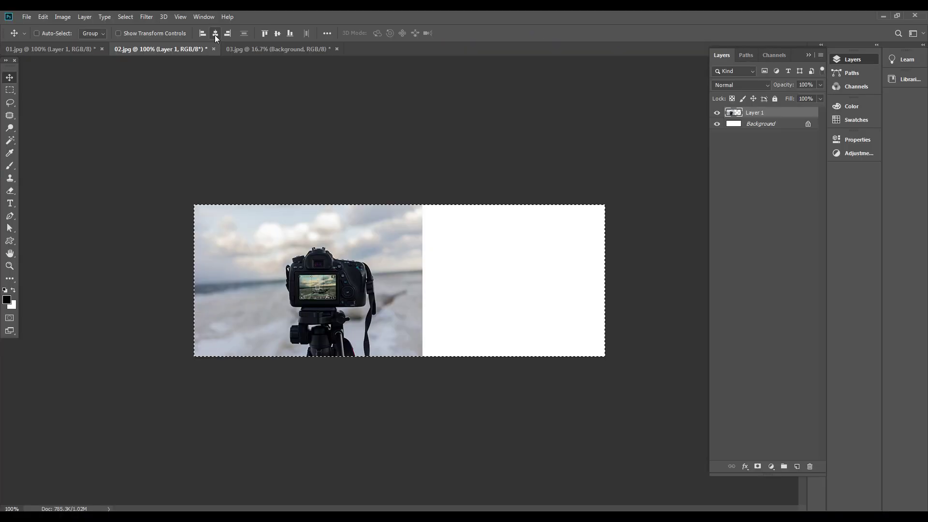
left_click(582, 93)
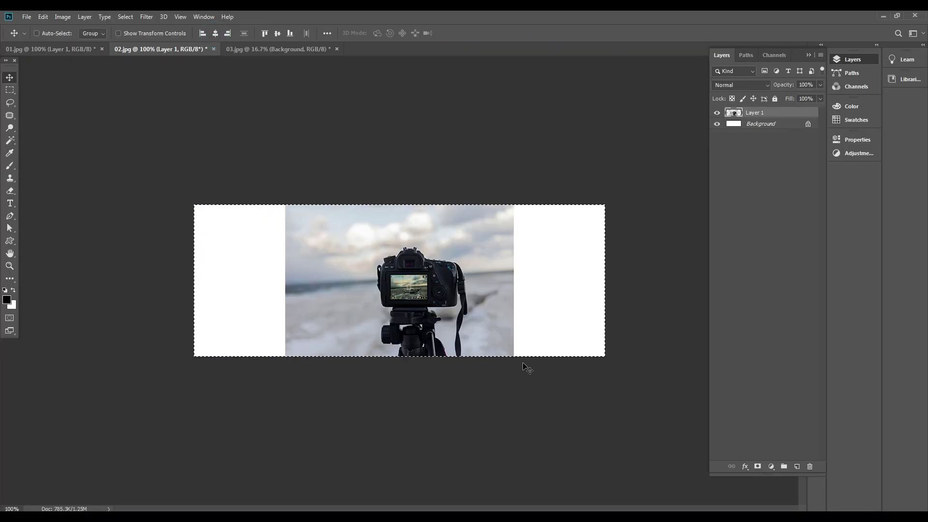
key("ctrl+d")
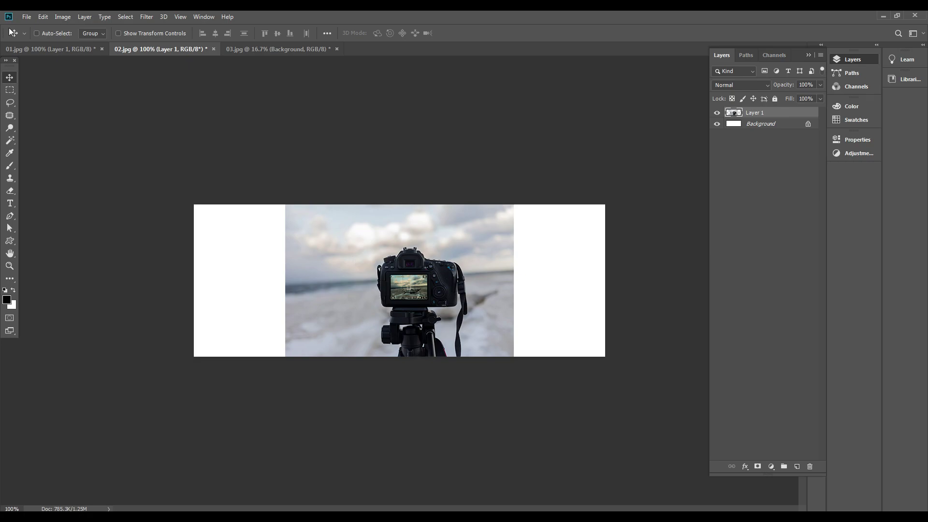
- Try Content-Aware Scale to widen the camera photo across the banner, then undo it
left_click(43, 17)
left_click(77, 202)
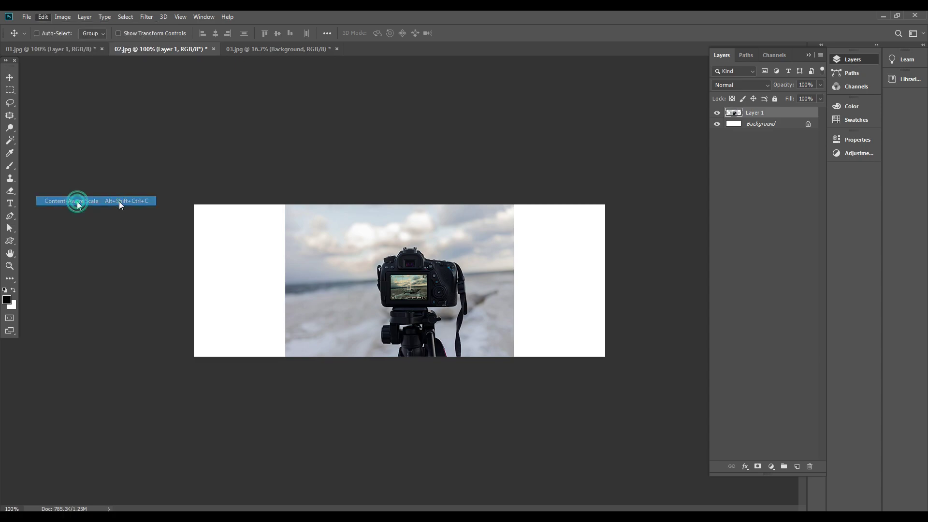
left_click_drag(514, 283, 606, 286)
key("Return")
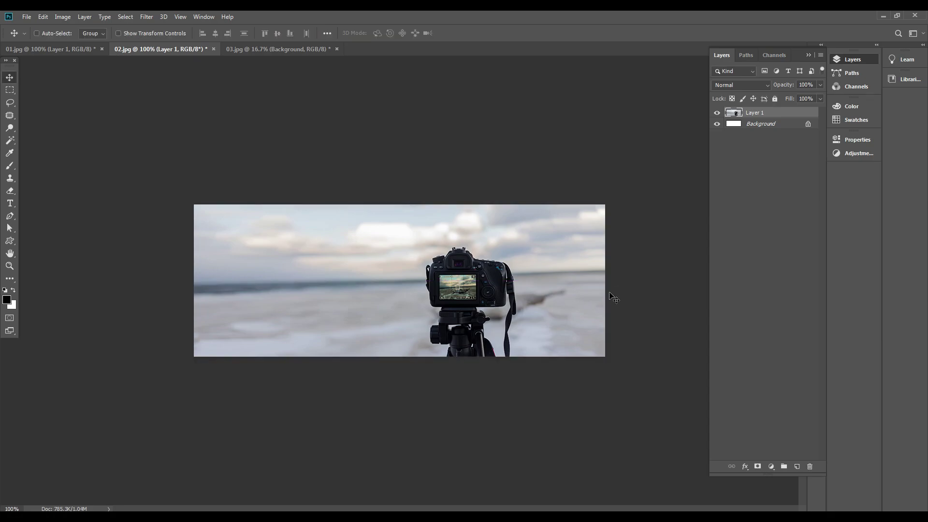
key("ctrl+plus")
key("ctrl+minus")
key("ctrl+z")
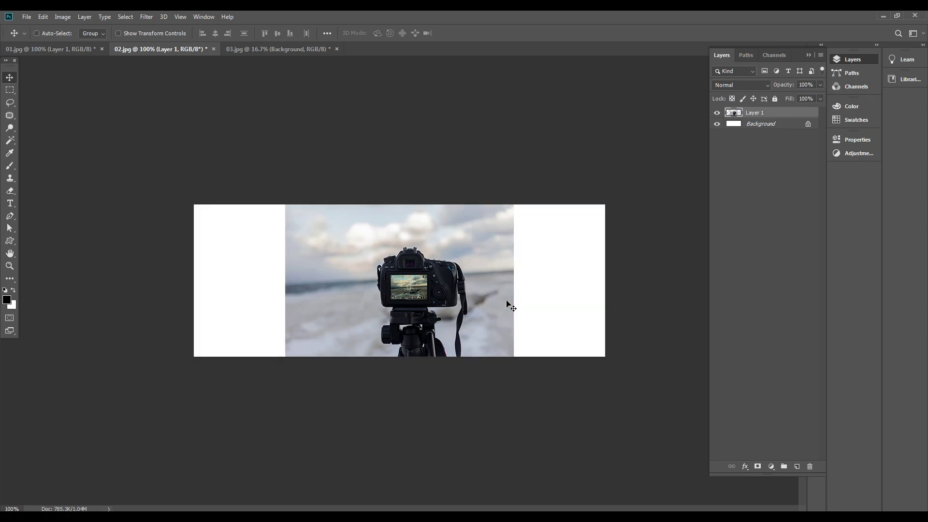
- Marquee the camera photo's left part and content-aware stretch it to the banner's left edge
key("m")
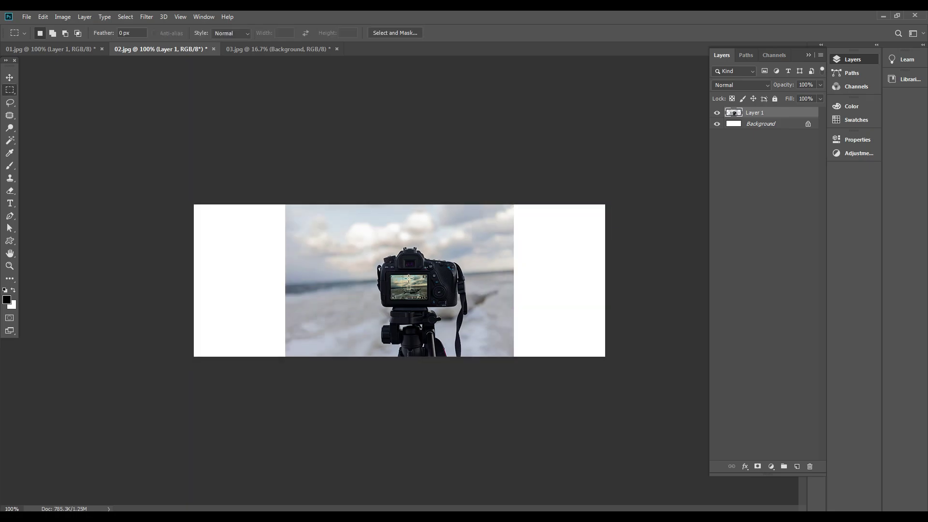
key("ctrl+Left")
key("ctrl+Left")
key("ctrl+Left")
key("ctrl+Left")
key("ctrl+Left")
key("ctrl+Left")
key("ctrl+Left")
key("ctrl+Left")
key("ctrl+Left")
key("ctrl+Left")
key("ctrl+Left")
key("ctrl+Left")
key("ctrl+Left")
key("ctrl+Left")
key("ctrl+Left")
key("ctrl+Left")
key("ctrl+Left")
key("ctrl+Left")
key("ctrl+Left")
key("ctrl+Left")
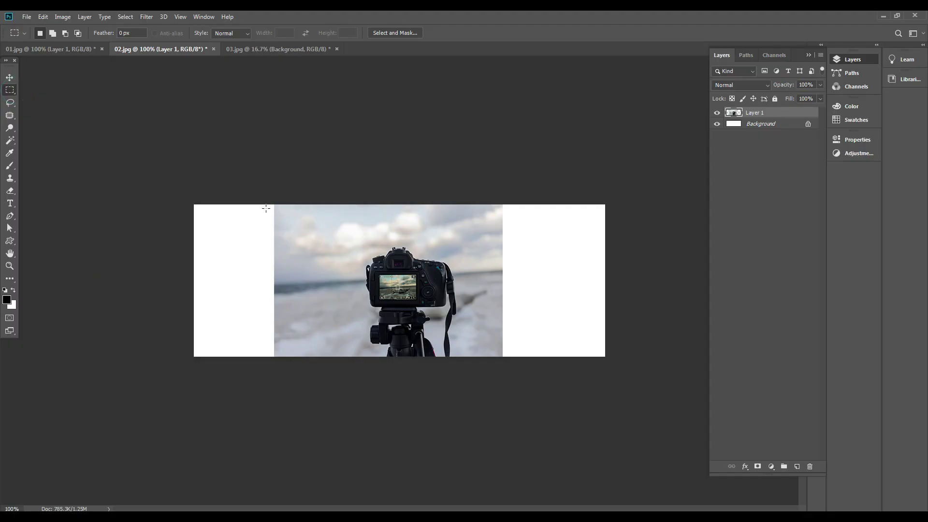
left_click_drag(264, 204, 357, 369)
left_click(43, 17)
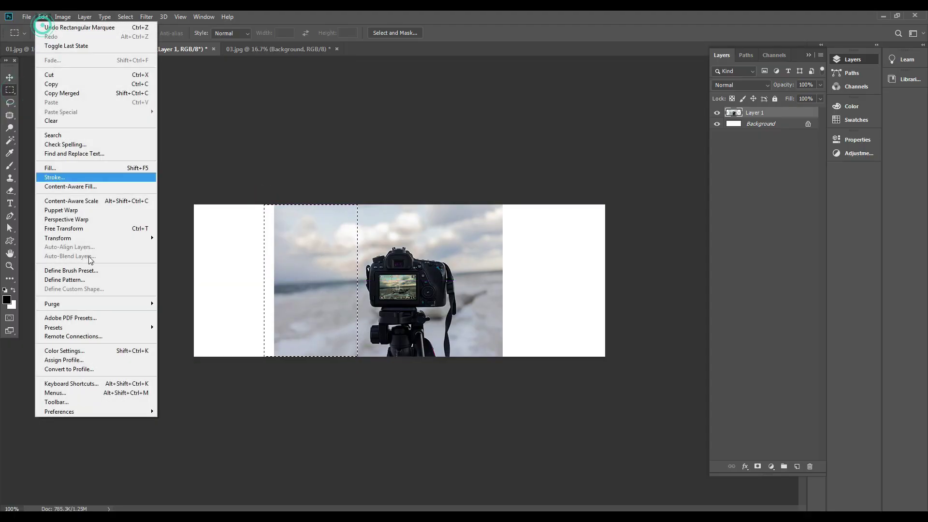
left_click(87, 200)
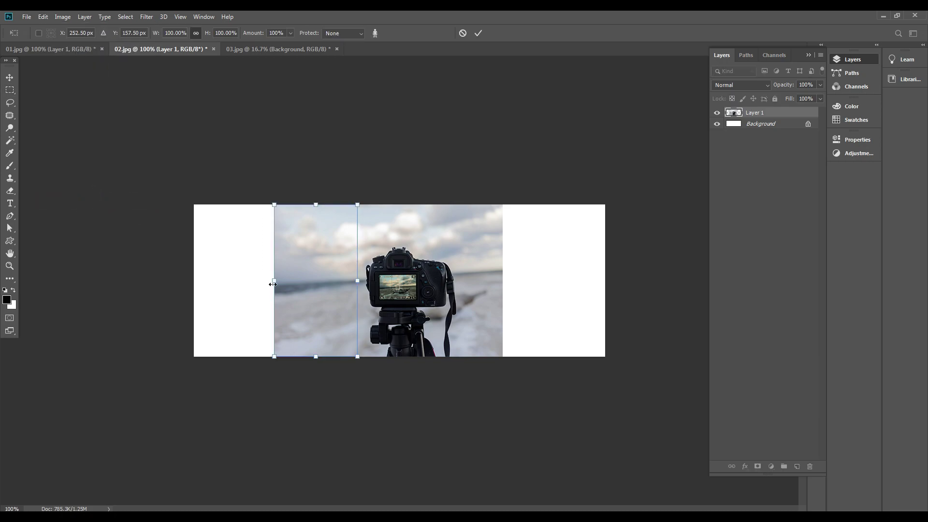
left_click_drag(274, 281, 193, 281)
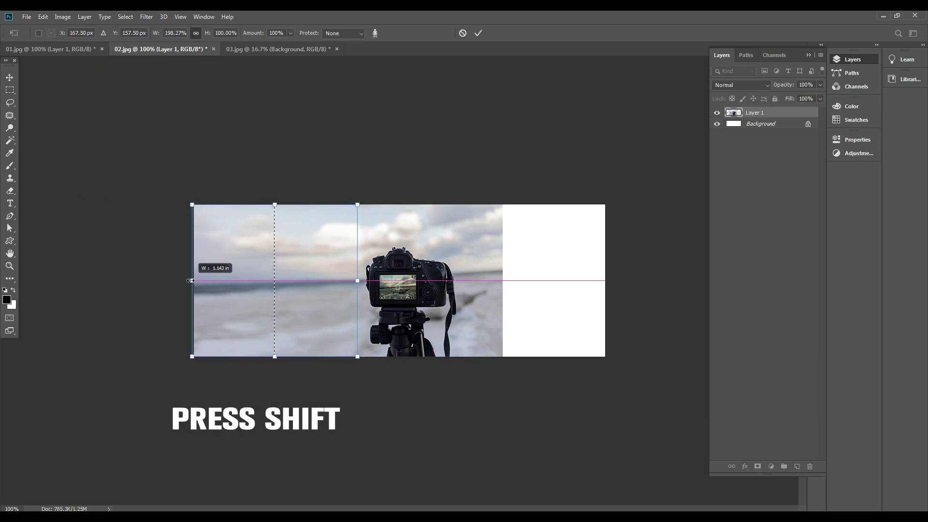
key("Return")
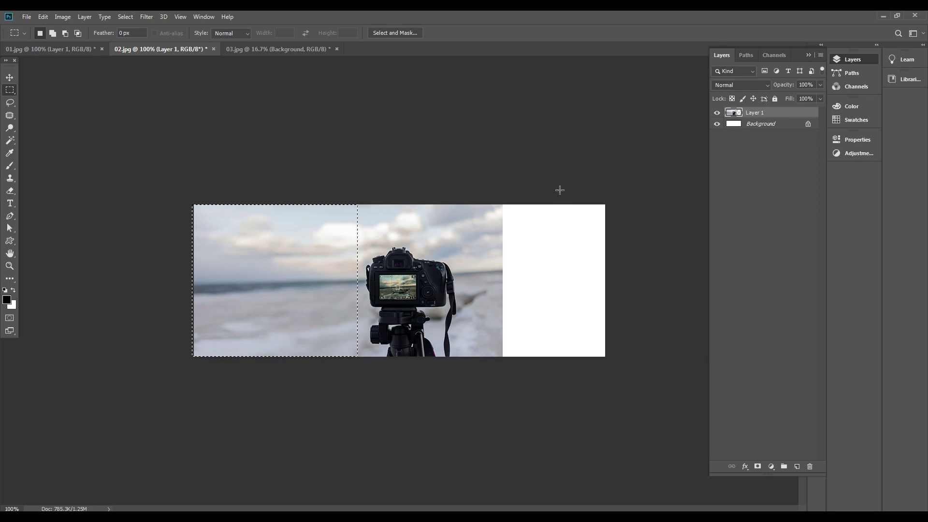
- Marquee the photo's right edge, content-aware stretch it to the banner's right edge, then switch to 03.jpg
left_click_drag(560, 192, 462, 381)
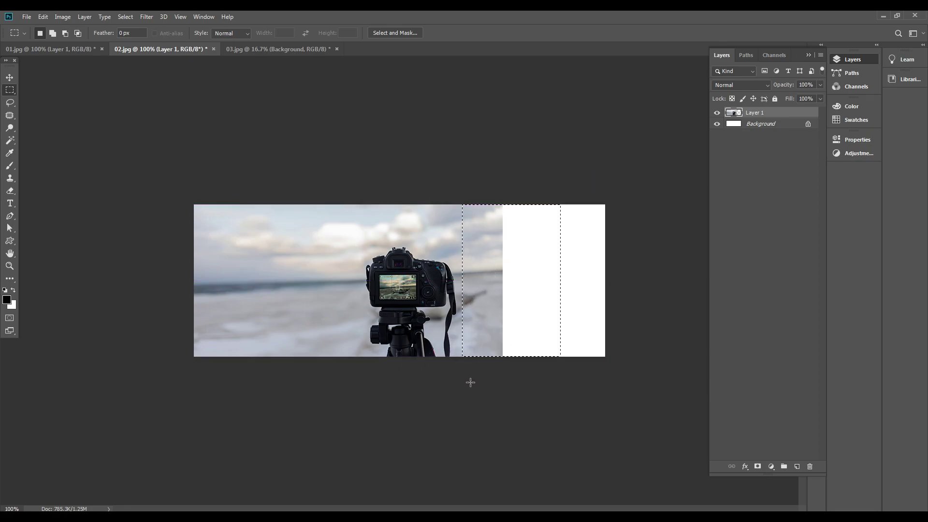
left_click(42, 17)
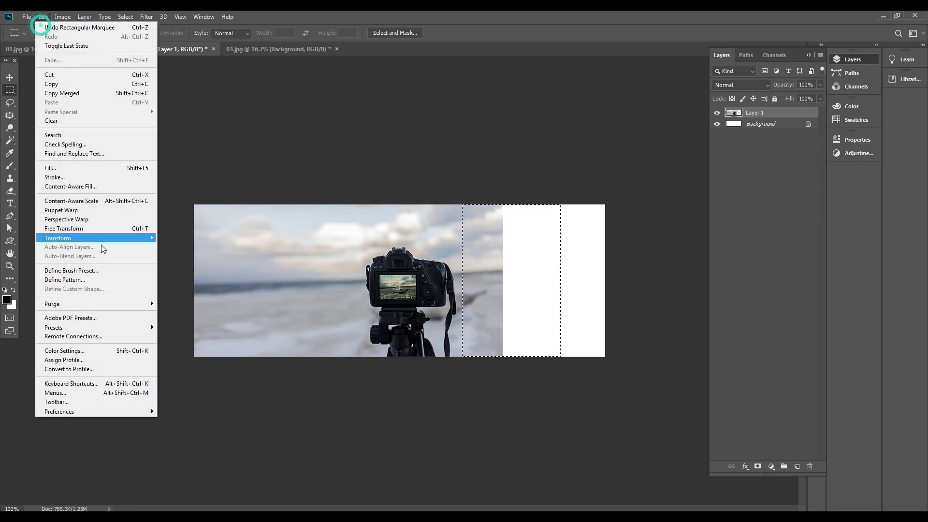
left_click(100, 199)
left_click_drag(507, 280, 607, 281)
key("Return")
left_click(612, 284)
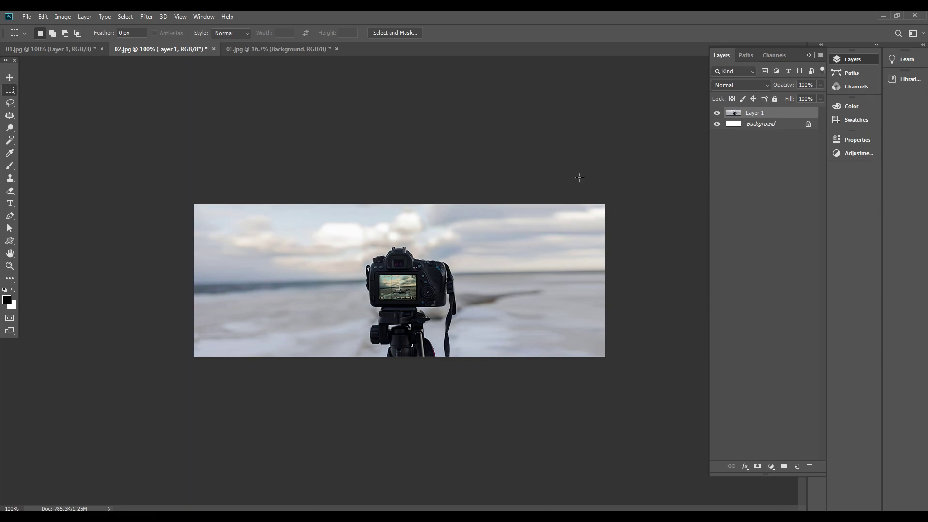
left_click(245, 50)
- Extend 03.jpg's crop box leftward into a wide banner, leaving the beach photo on the right
key("ctrl+minus")
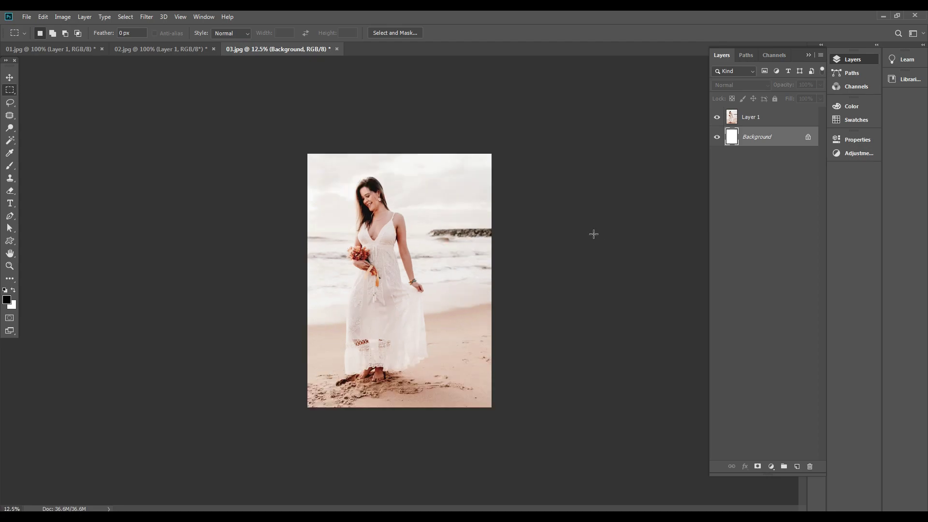
key("Tab")
left_click_drag(572, 416, 347, 328)
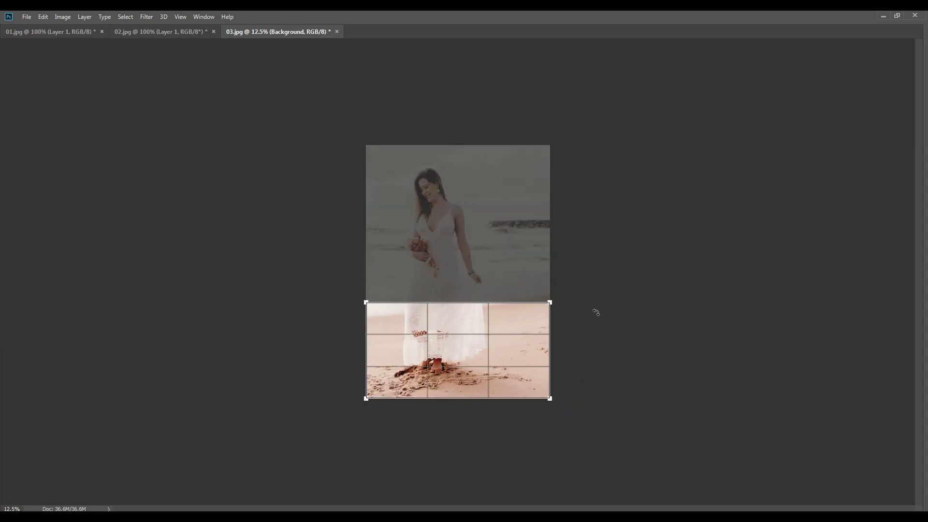
left_click(581, 129)
left_click(581, 129)
left_click_drag(366, 244, 83, 427)
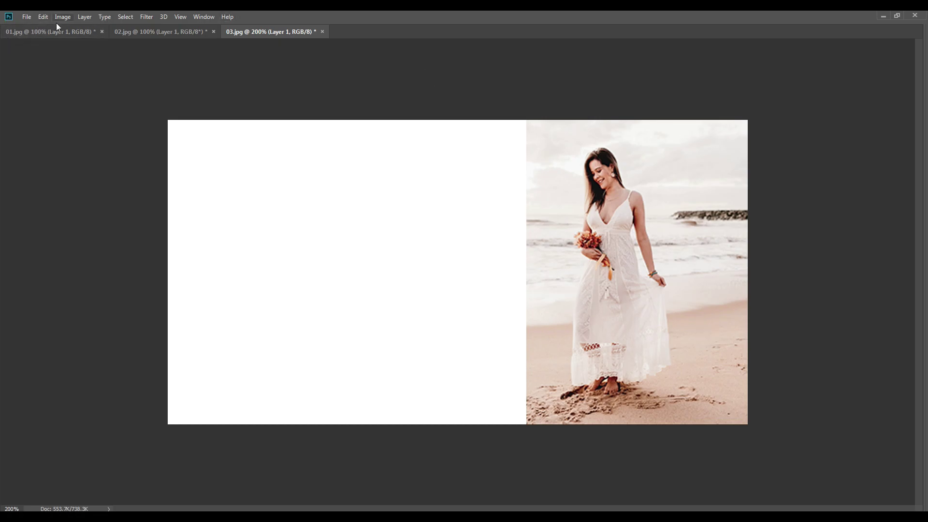
- Apply two Content-Aware Scale passes dragging the beach bride photo's left edge further left
left_click(43, 18)
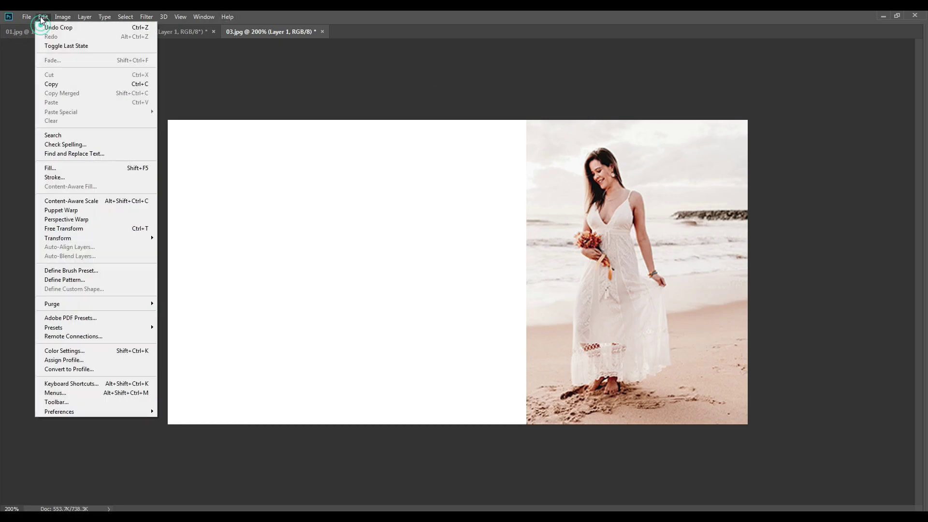
left_click(111, 201)
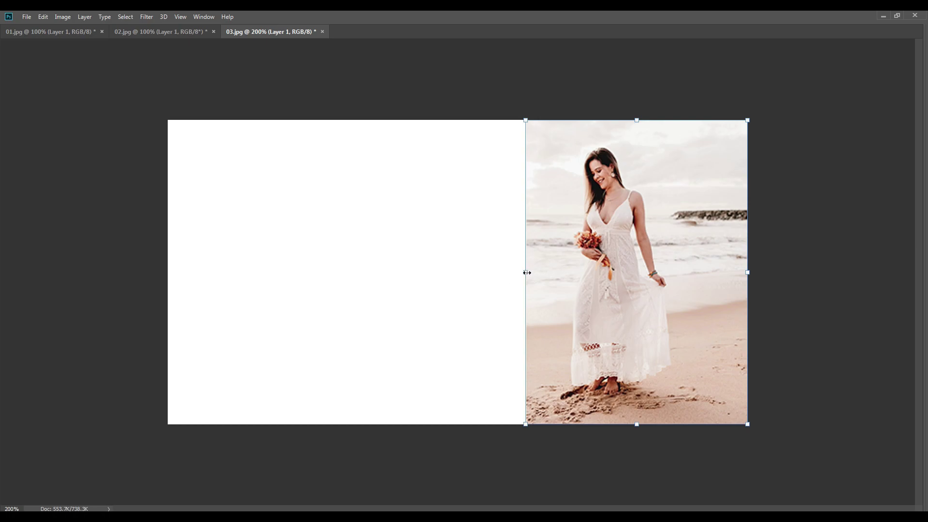
left_click_drag(527, 272, 496, 287)
key("Return")
key("c")
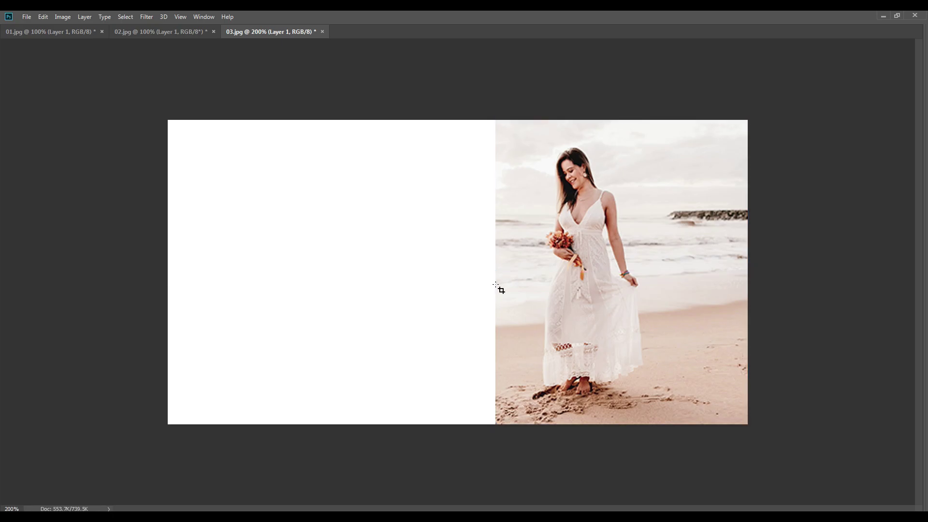
left_click(40, 17)
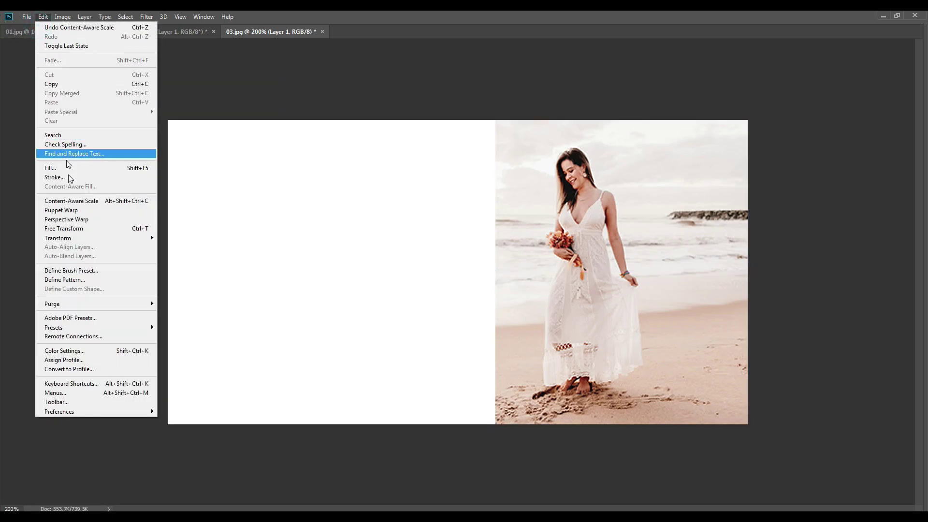
left_click(77, 203)
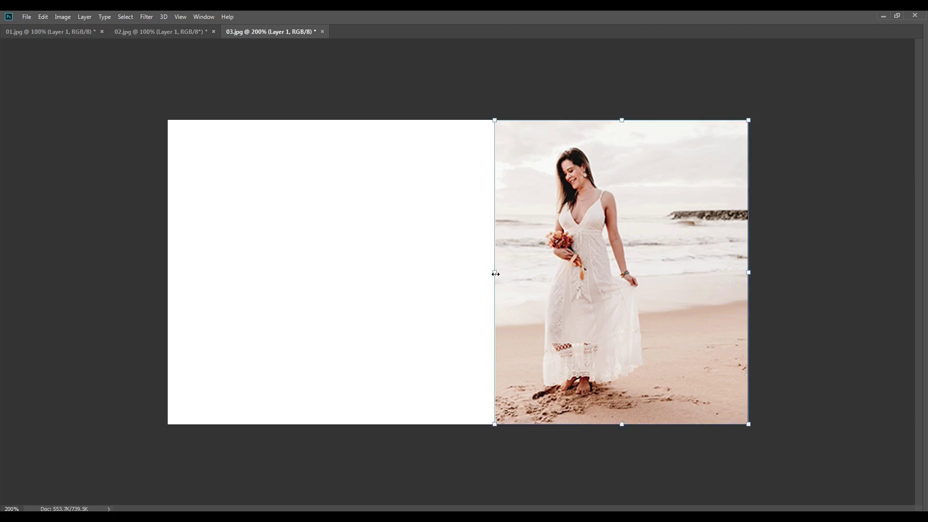
left_click_drag(496, 274, 417, 274)
- Repeat Content-Aware Scale twice more until the beach scene reaches the banner's left edge
key("Return")
left_click(43, 17)
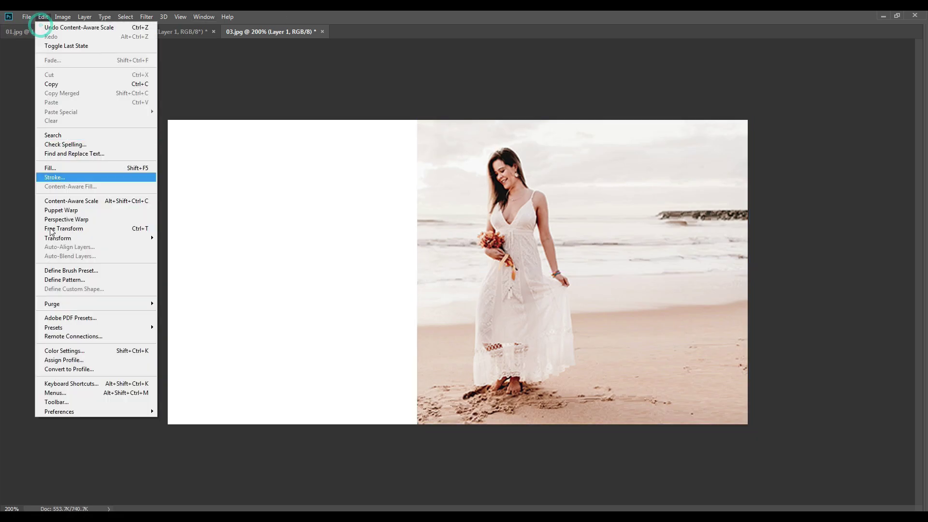
left_click(71, 201)
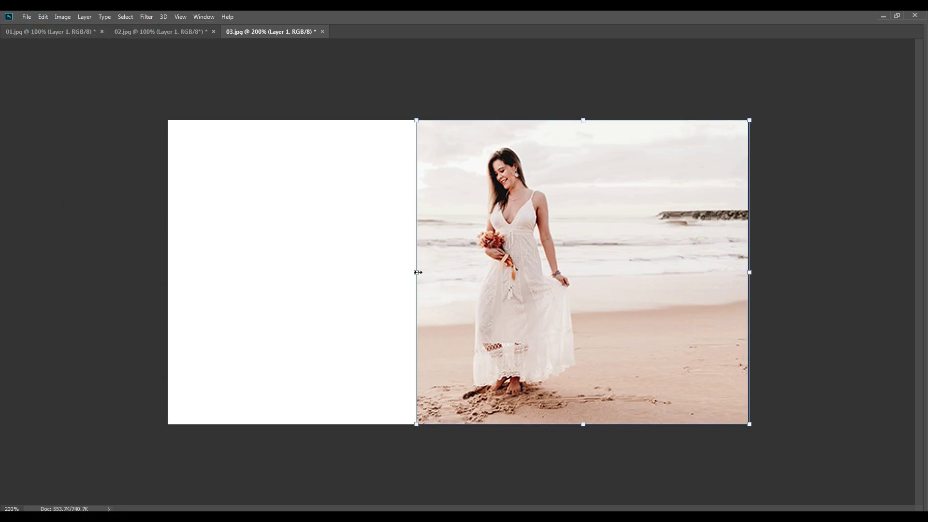
left_click_drag(416, 272, 281, 284)
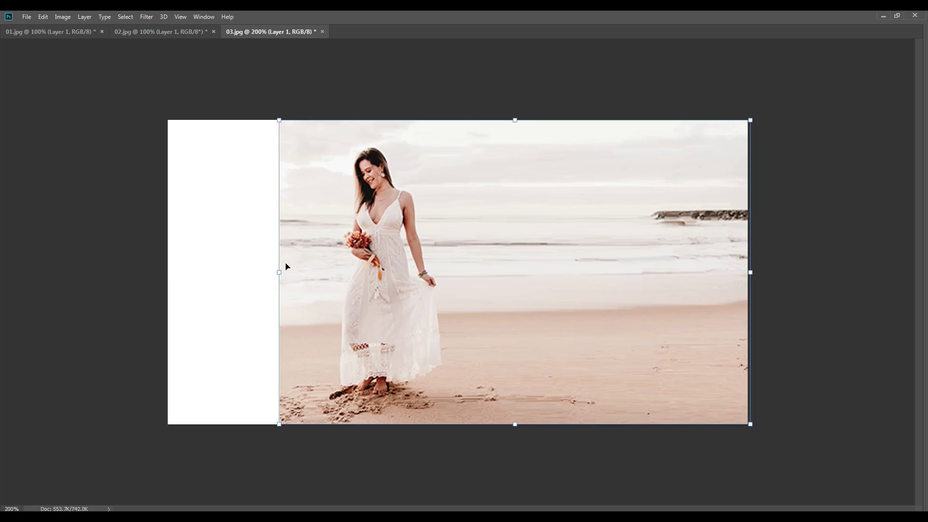
key("Return")
left_click(43, 17)
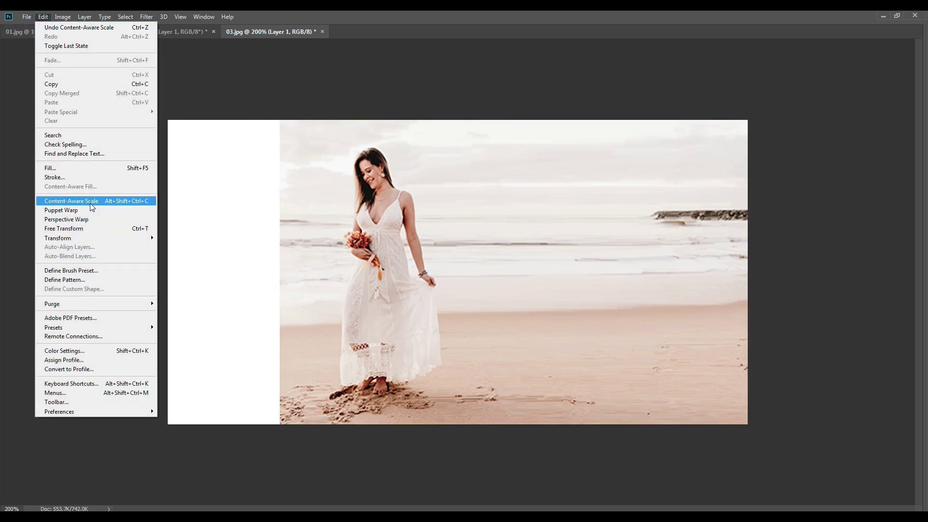
left_click(92, 202)
left_click_drag(279, 273, 171, 276)
key("Return")
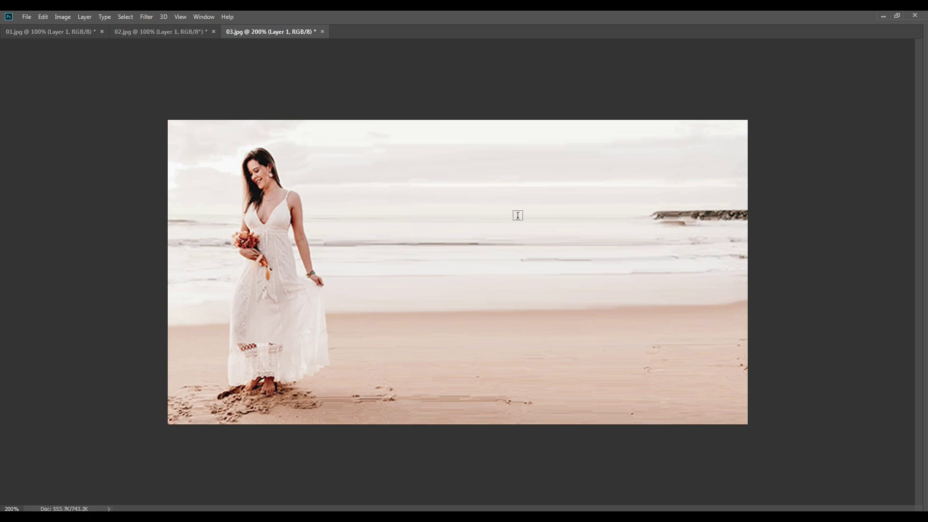
- Type the script title 'Wedding' and move it to the right of the bride
left_click(412, 297)
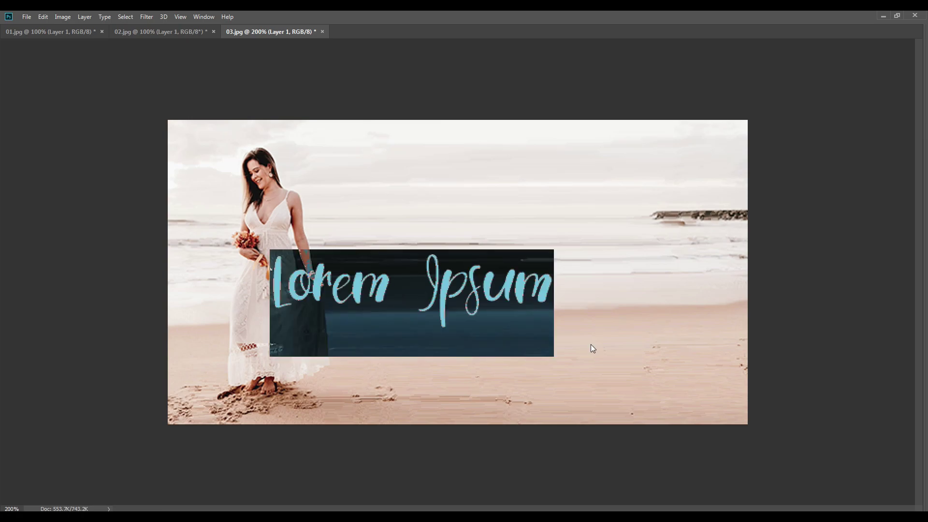
type("Wedding")
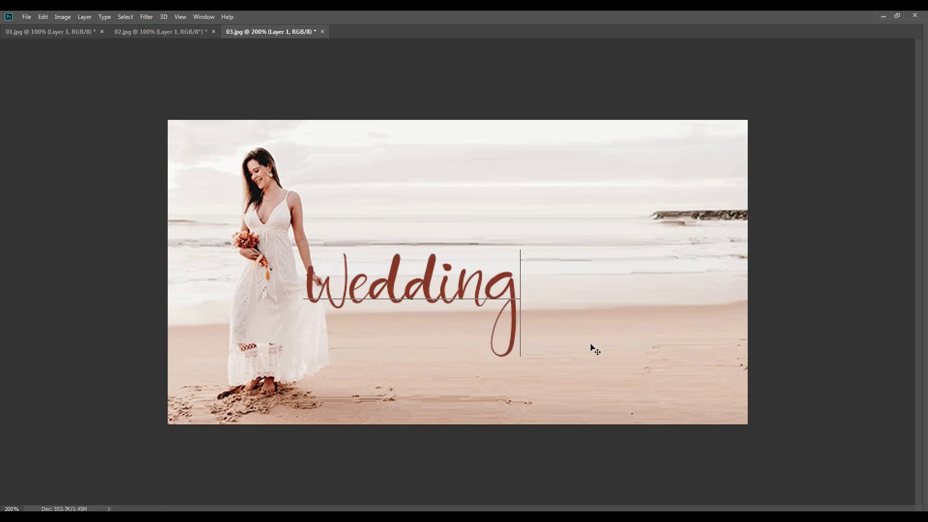
key("ctrl+Return")
left_click_drag(493, 382, 612, 380)
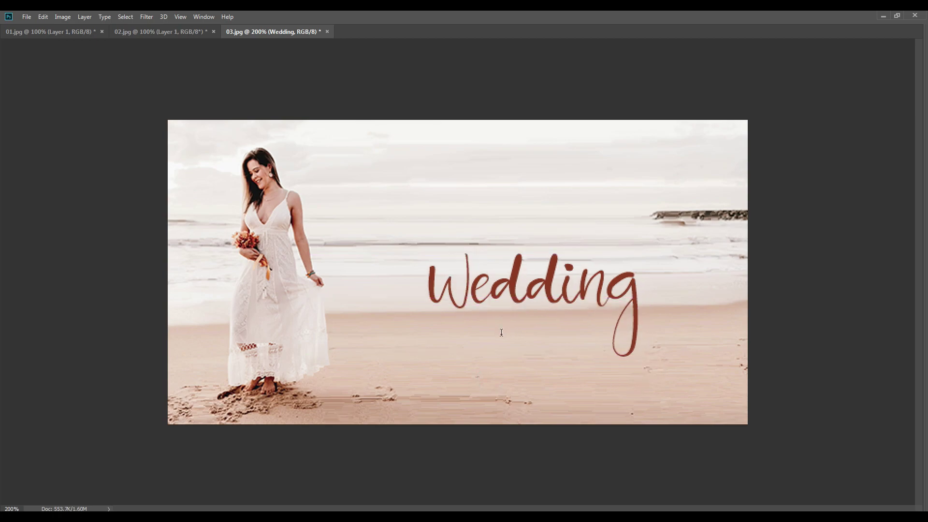
left_click_drag(503, 343, 495, 342)
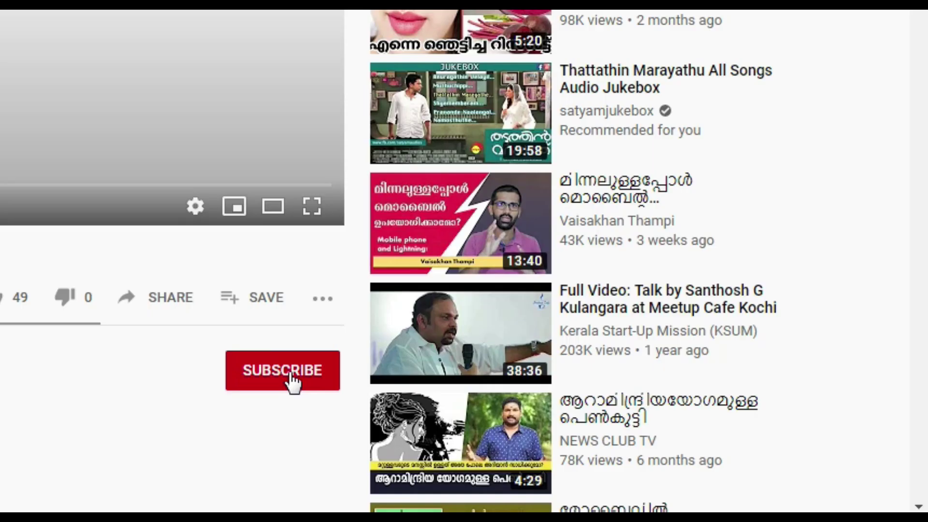
- Subscribe to the Perfect Photoshop YouTube channel with notifications set to All uploads
left_click(882, 491)
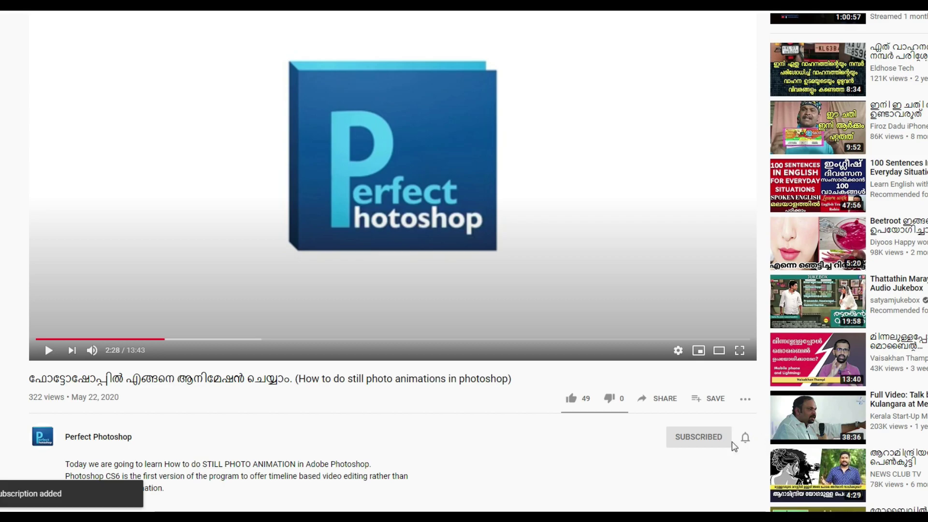
left_click(746, 440)
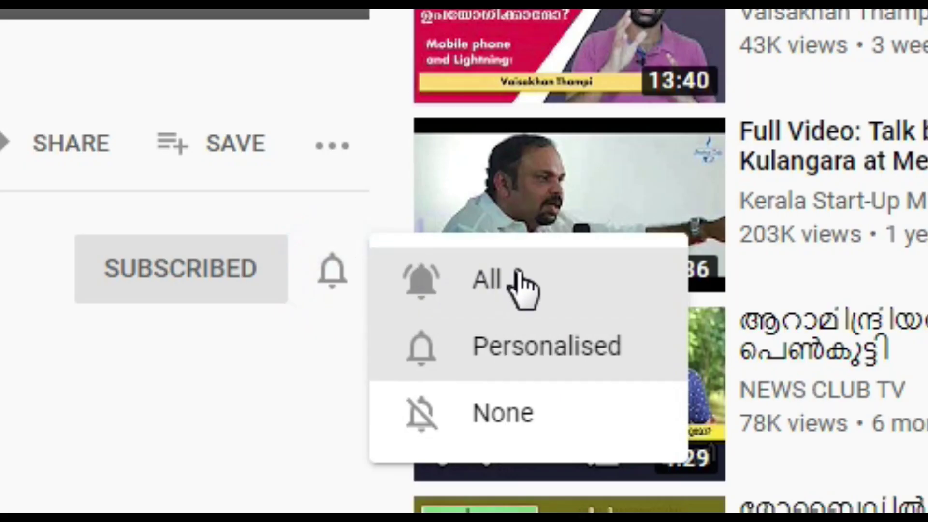
left_click(489, 285)
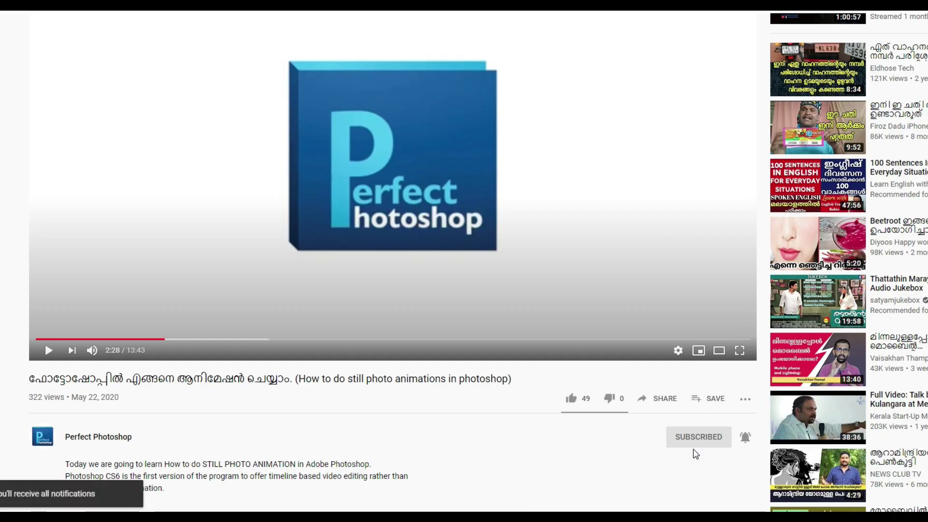